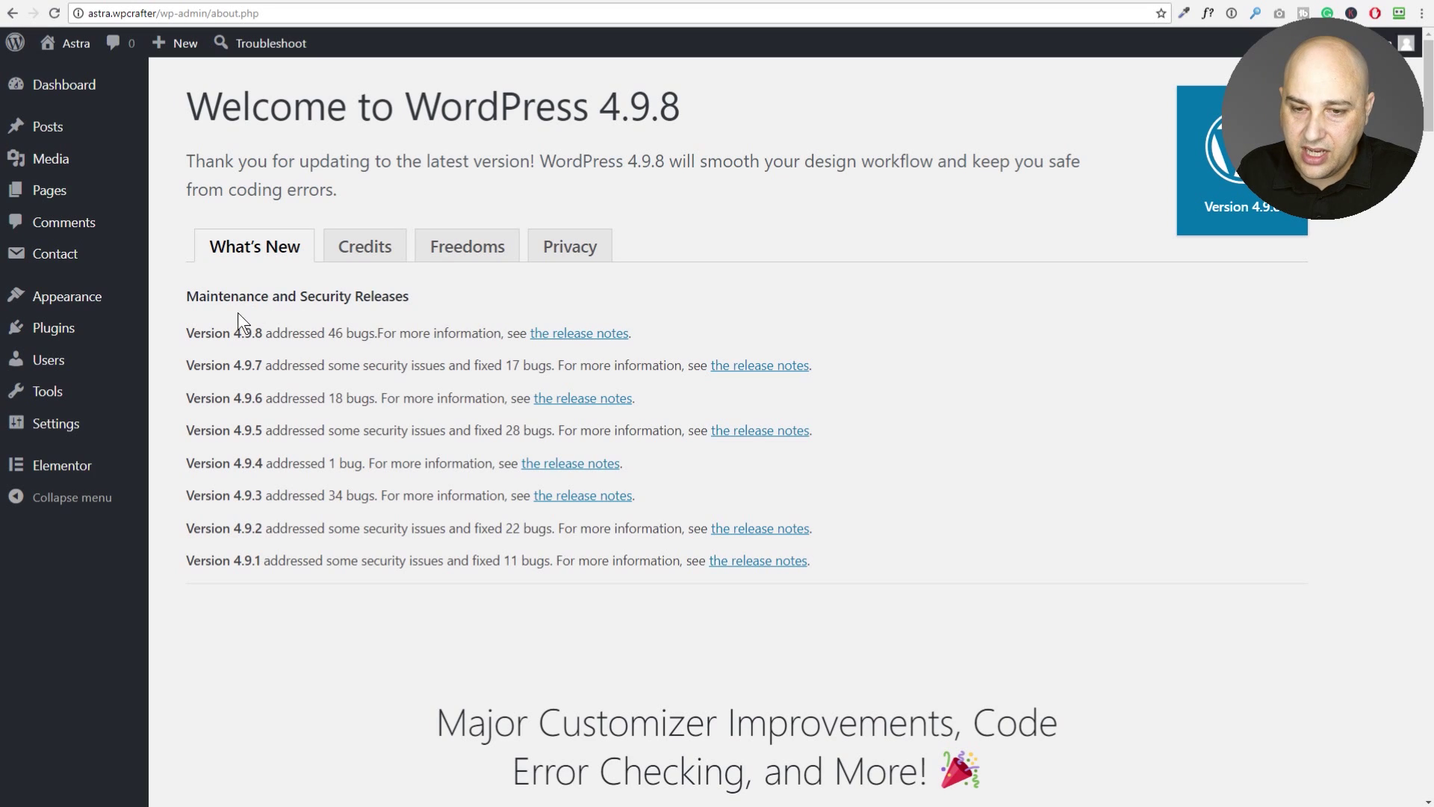
- Highlight the WordPress Version 4.9.8 release line on the Dashboard
{"action": "left_click_drag", "start_coordinate": [185, 328], "coordinate": [645, 338]}
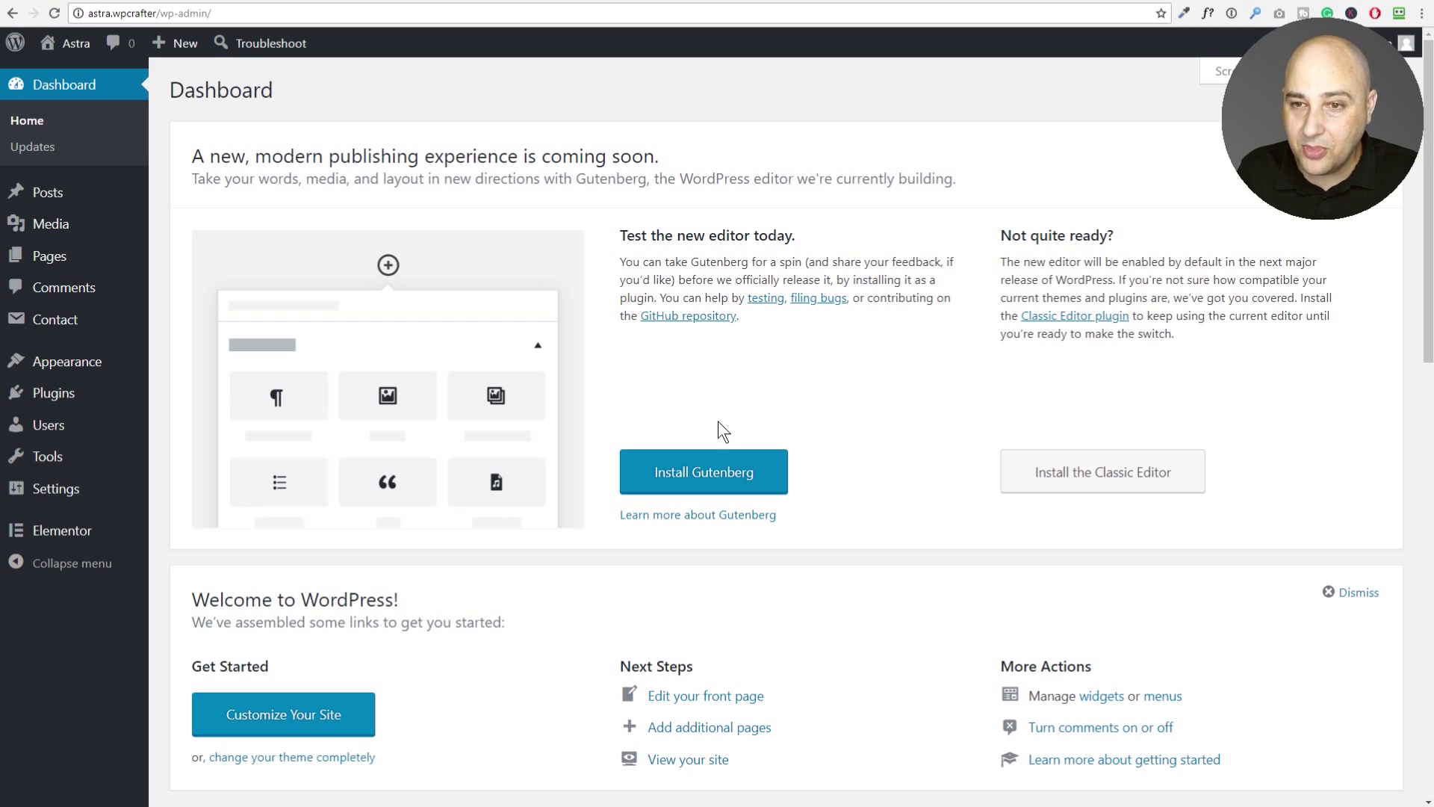
- Try out the Gutenberg demo post from the promo panel
{"action": "left_click", "coordinate": [360, 2]}
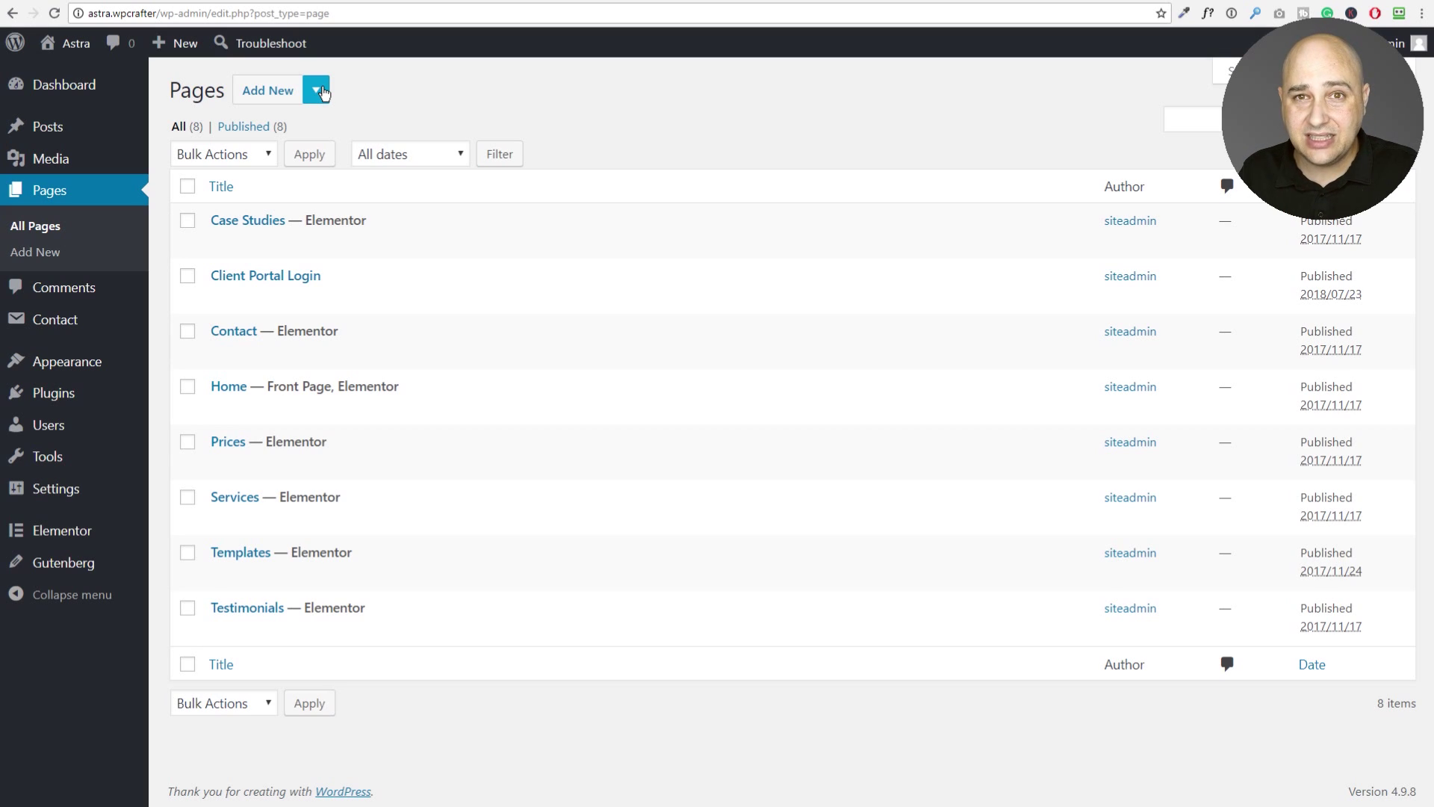
{"action": "left_click", "coordinate": [322, 90]}
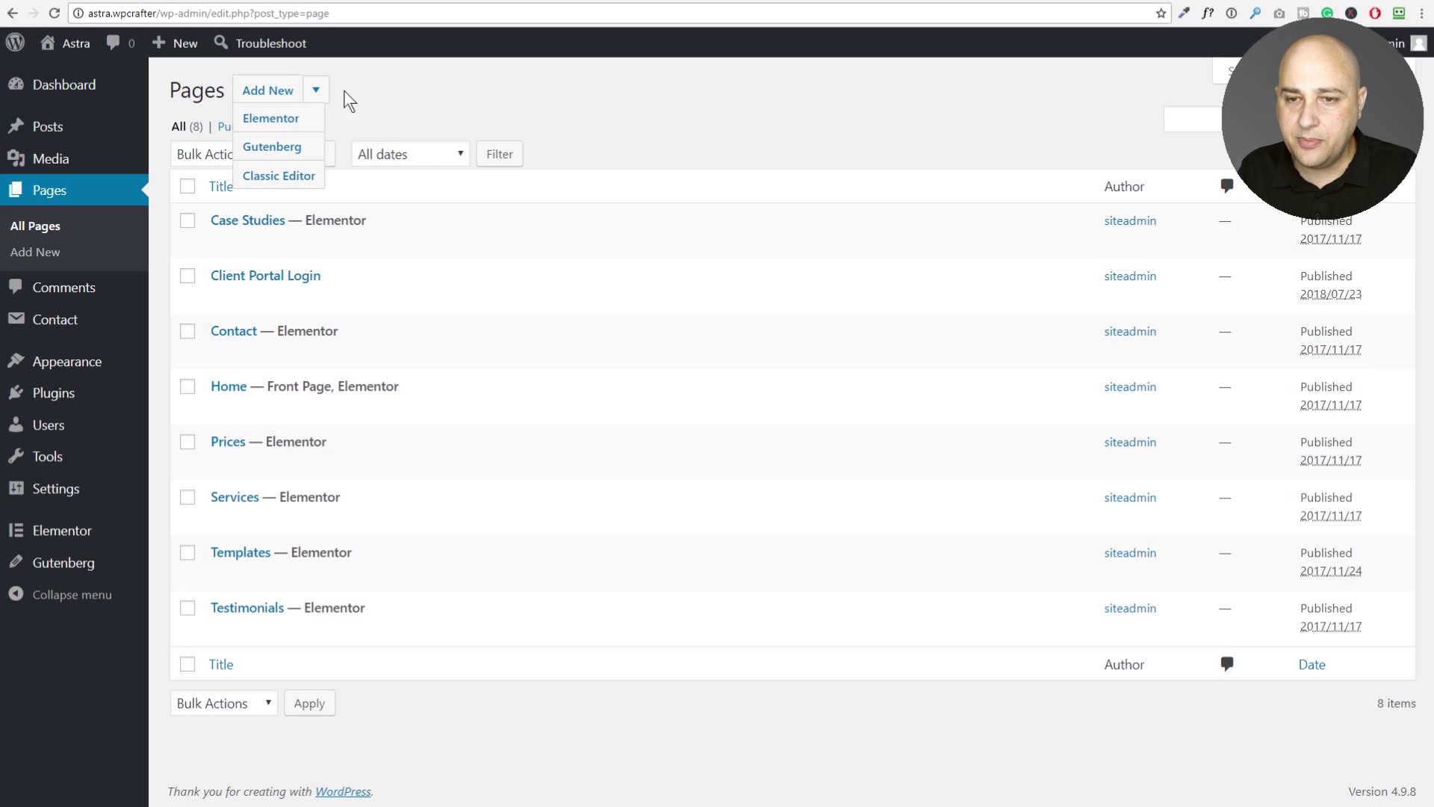
{"action": "left_click", "coordinate": [316, 90]}
{"action": "mouse_move", "coordinate": [247, 221]}
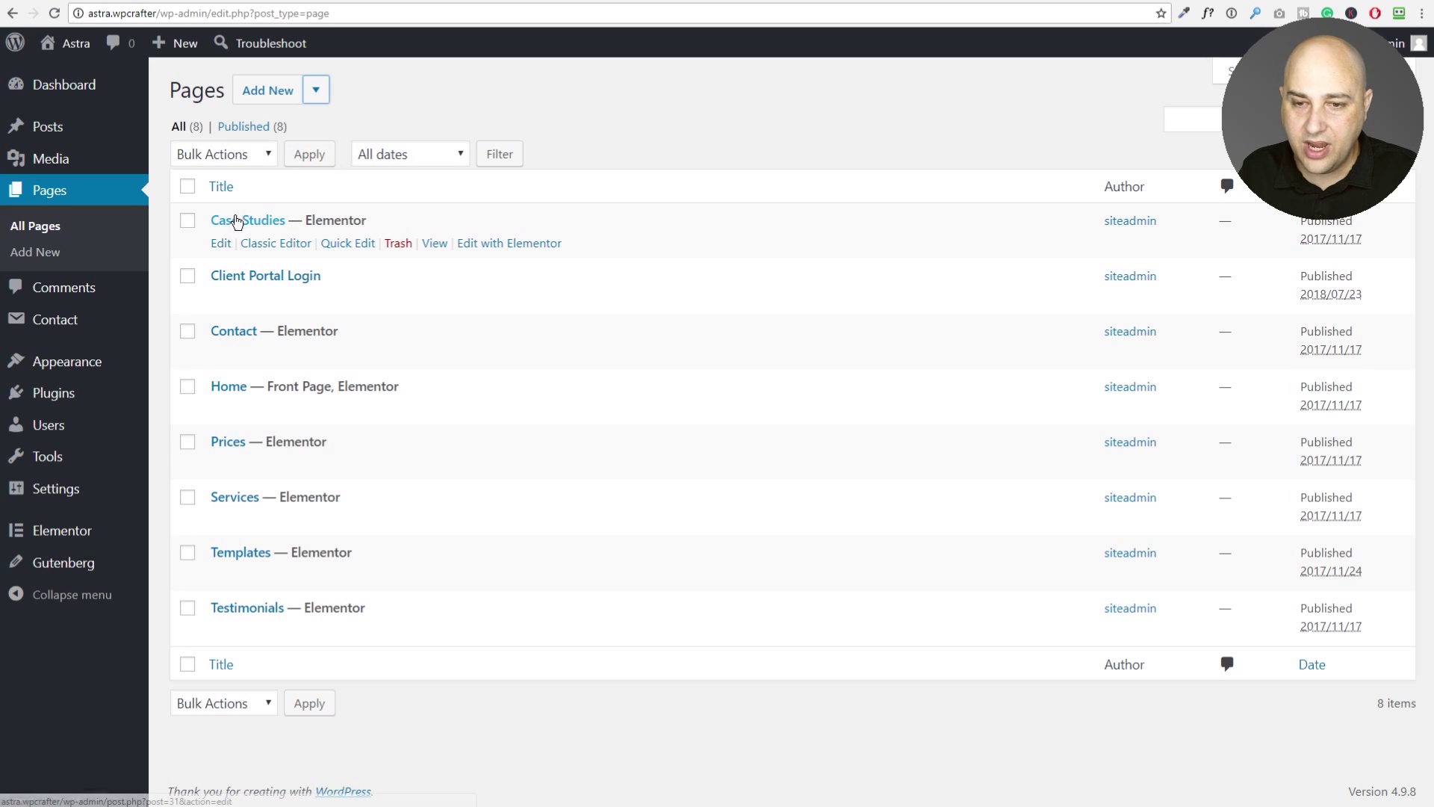
{"action": "left_click", "coordinate": [258, 225]}
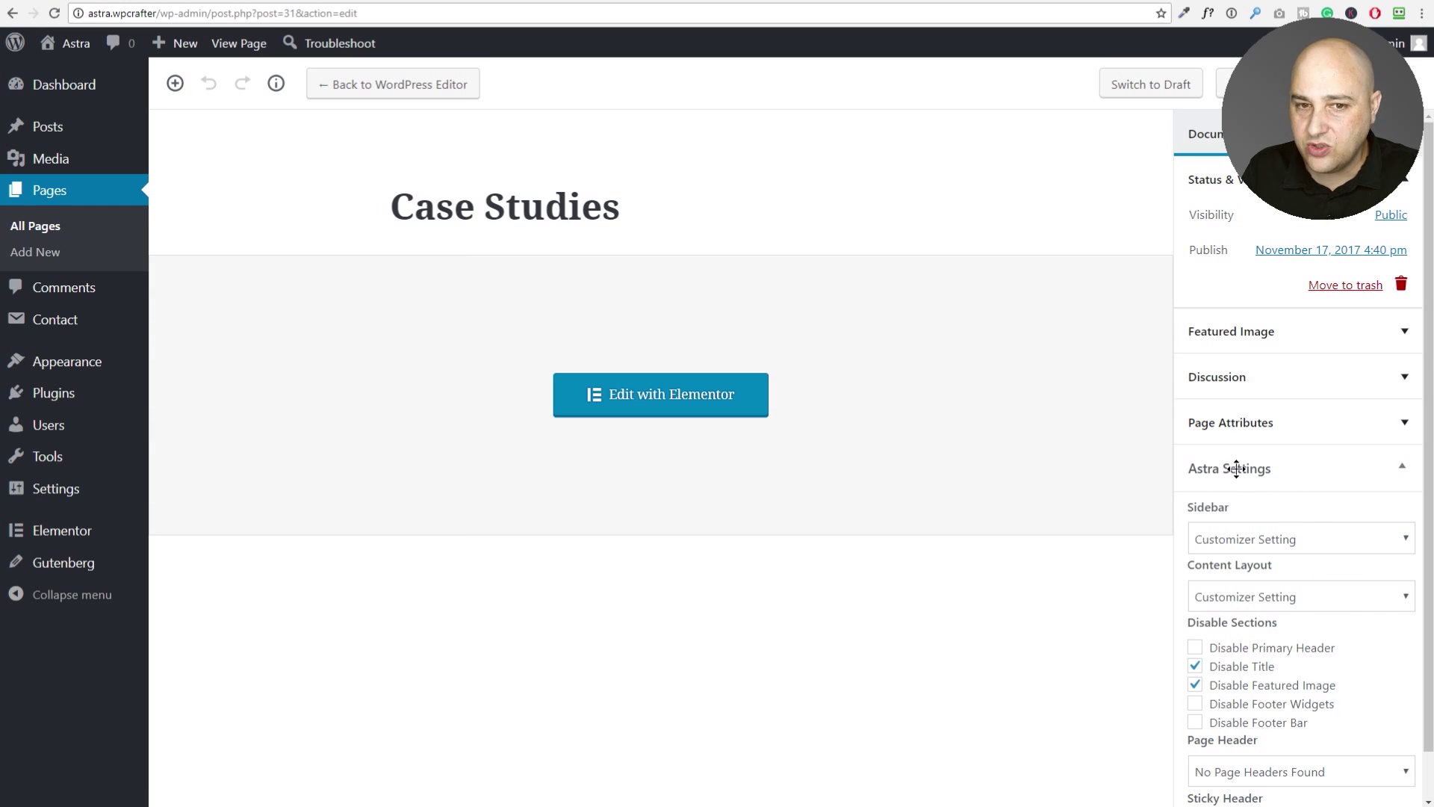
{"action": "scroll", "coordinate": [1270, 466], "scroll_direction": "down", "scroll_amount": 1}
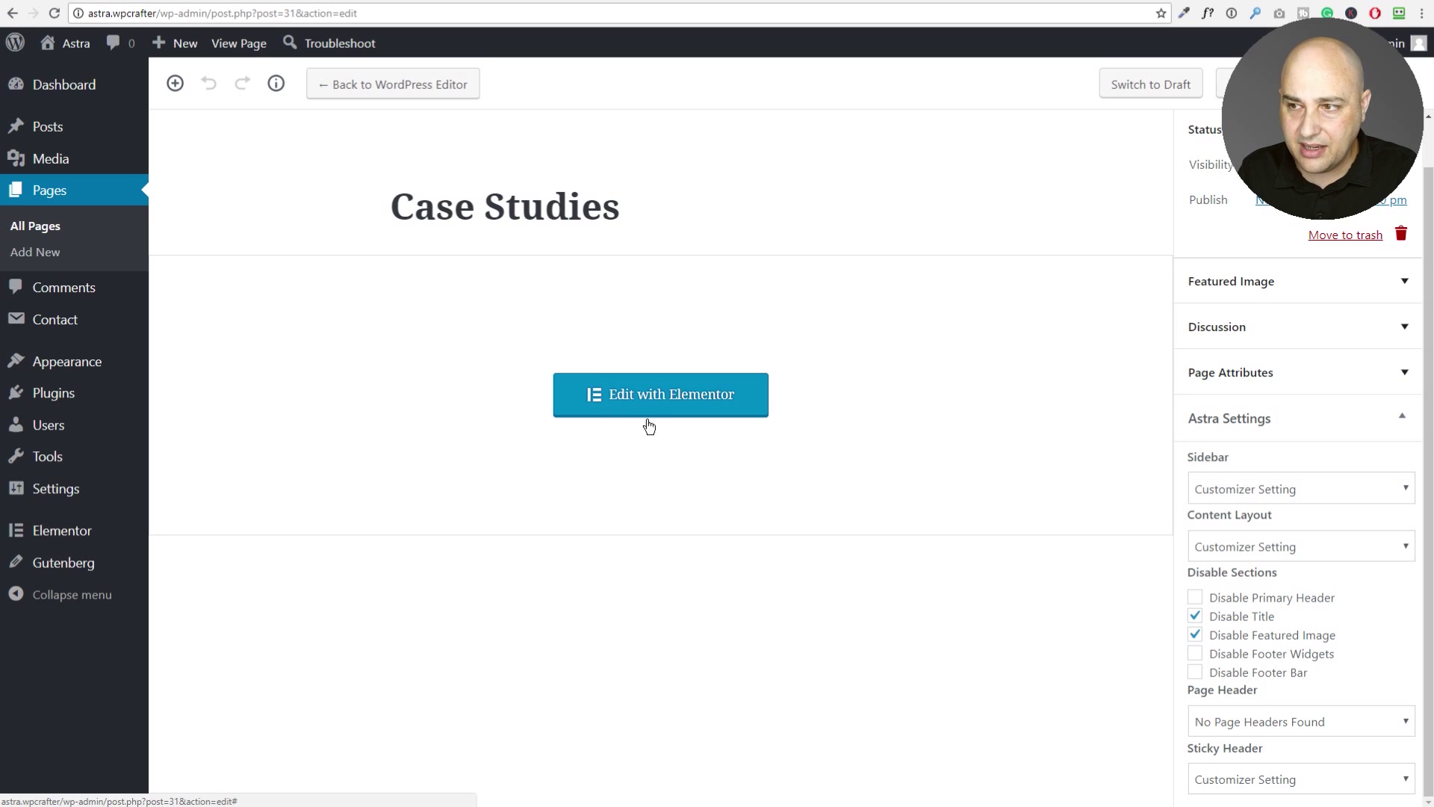
- Review the Featured Image, Discussion and Page Attributes groups in the Document sidebar
{"action": "left_click", "coordinate": [1306, 294]}
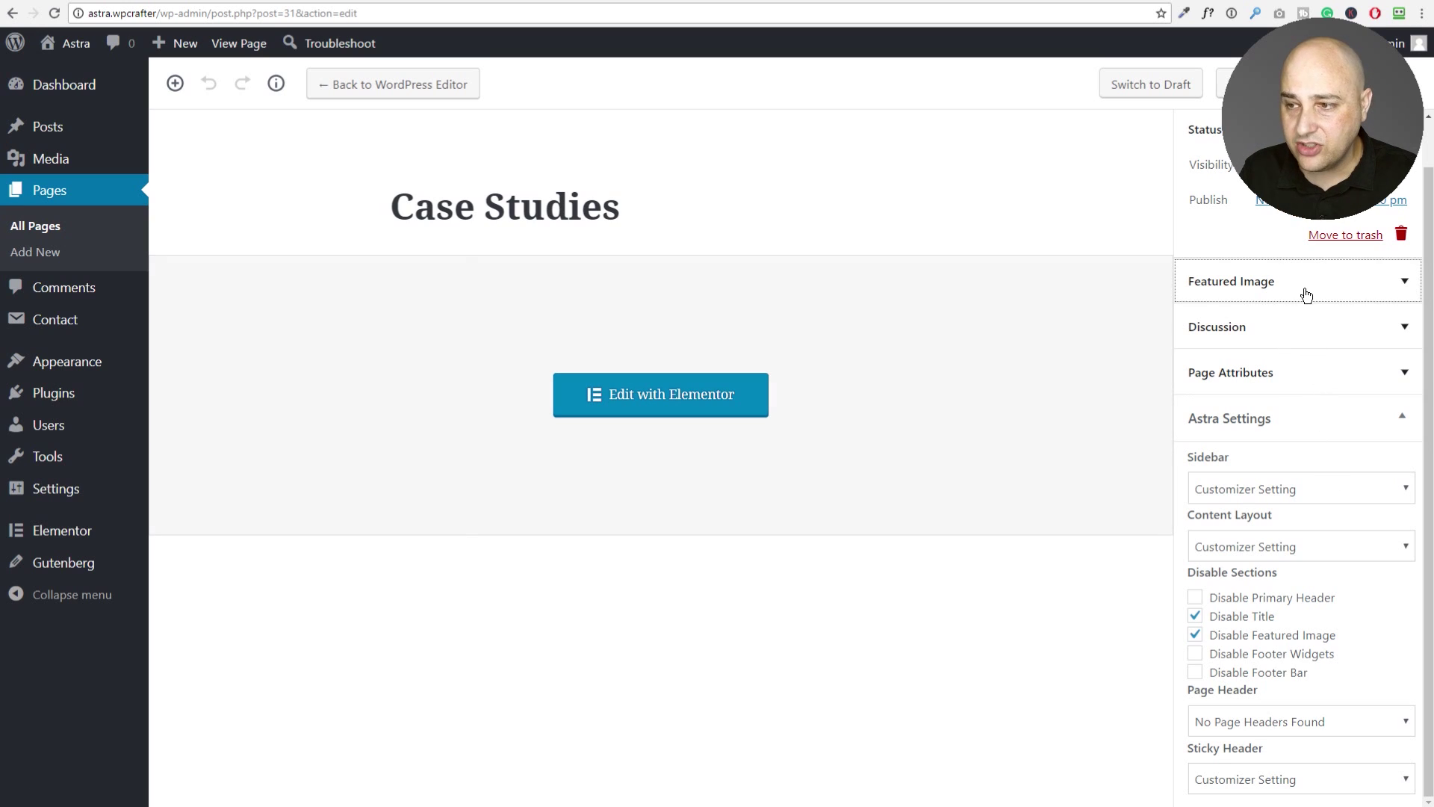
{"action": "left_click", "coordinate": [1306, 294]}
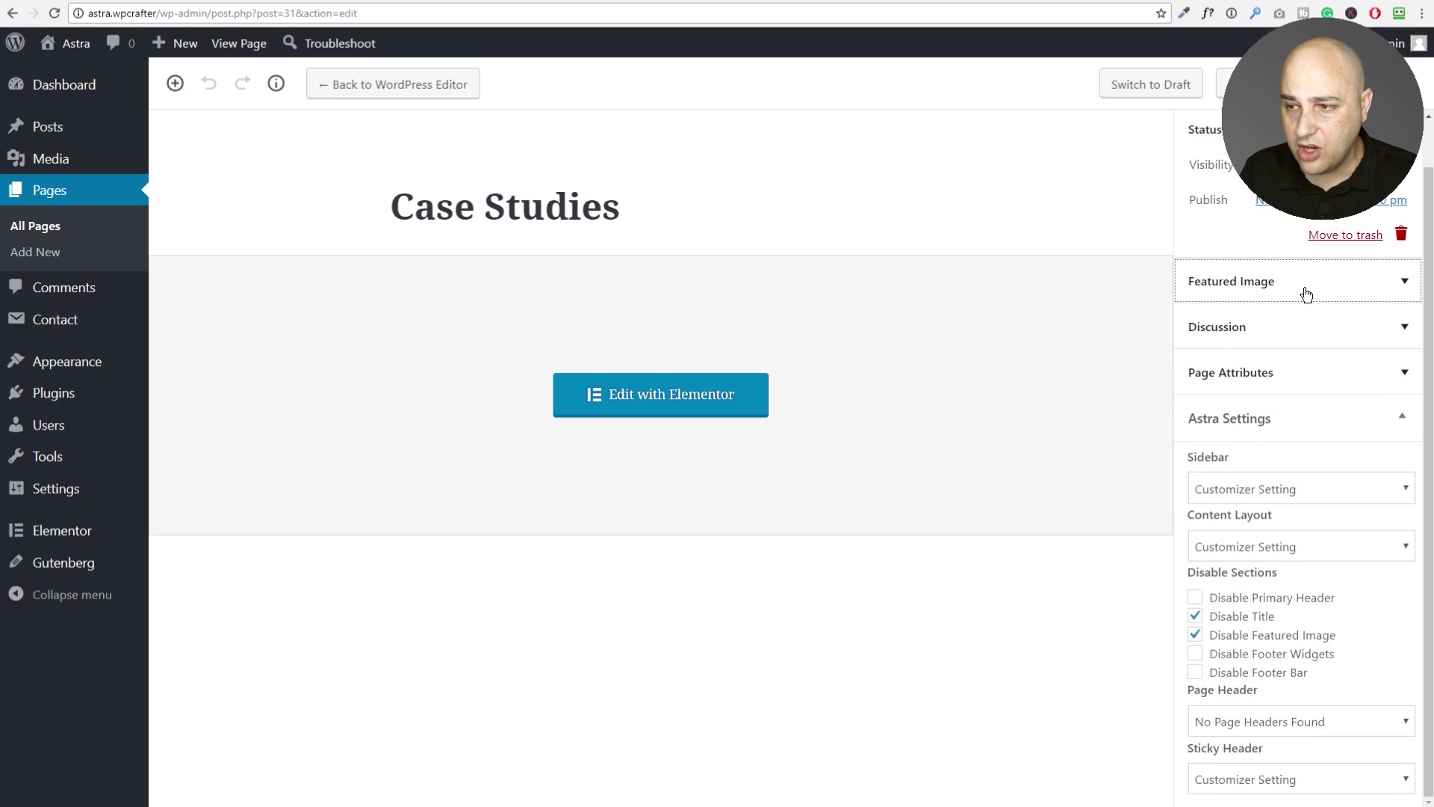
{"action": "left_click", "coordinate": [1304, 332]}
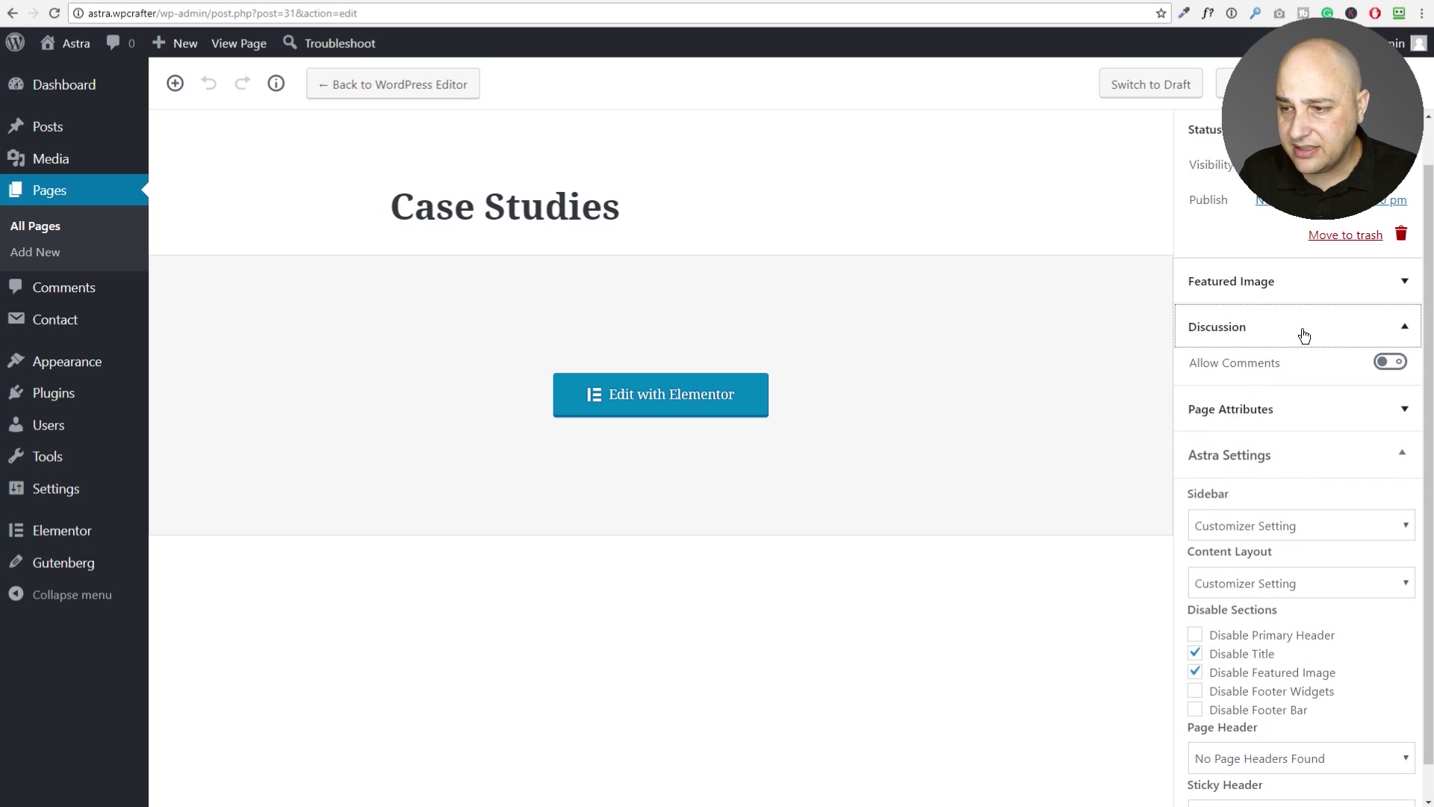
{"action": "left_click", "coordinate": [1331, 408]}
{"action": "left_click", "coordinate": [1331, 408]}
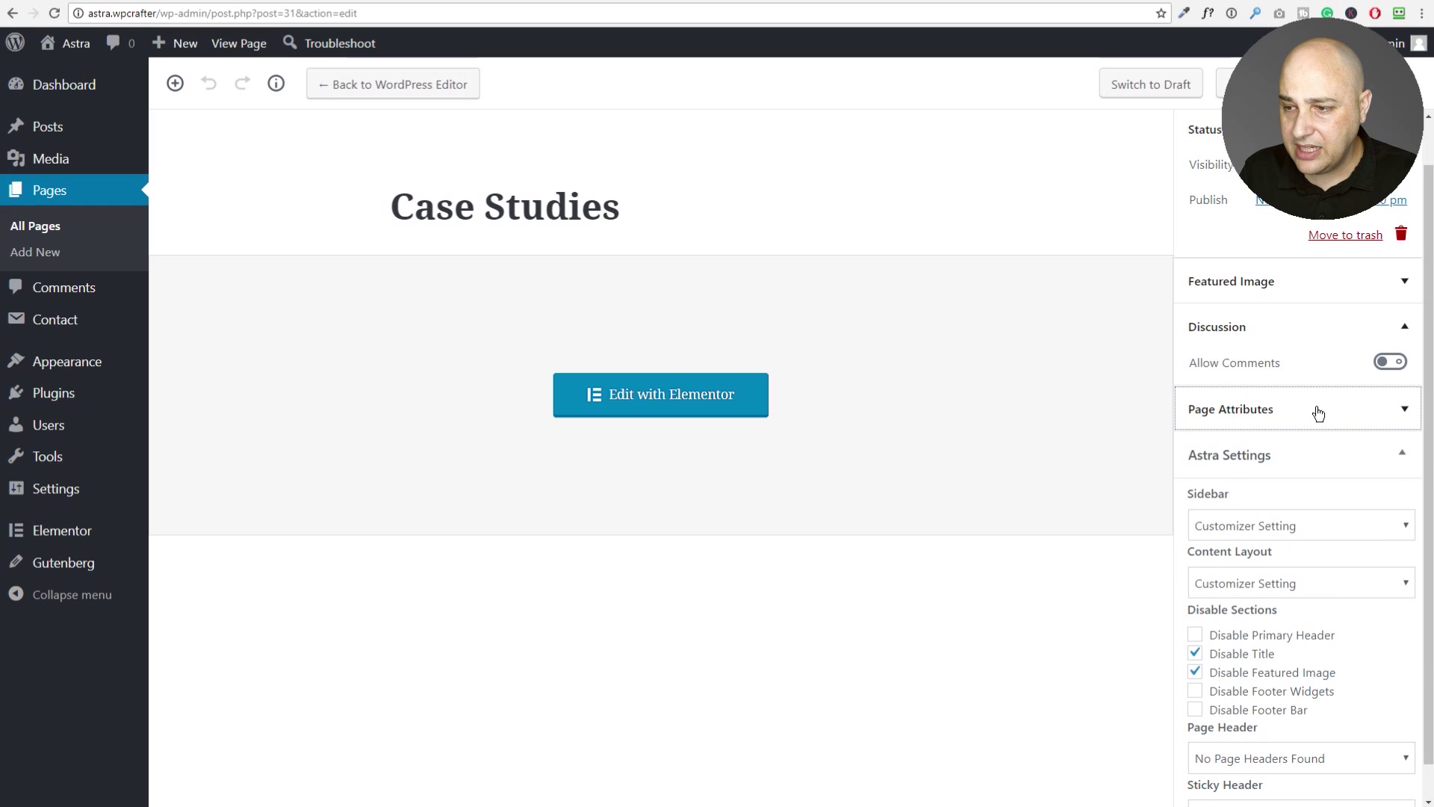
- Collapse Astra Settings and Discussion, then return to the All Pages list
{"action": "left_click", "coordinate": [1399, 454]}
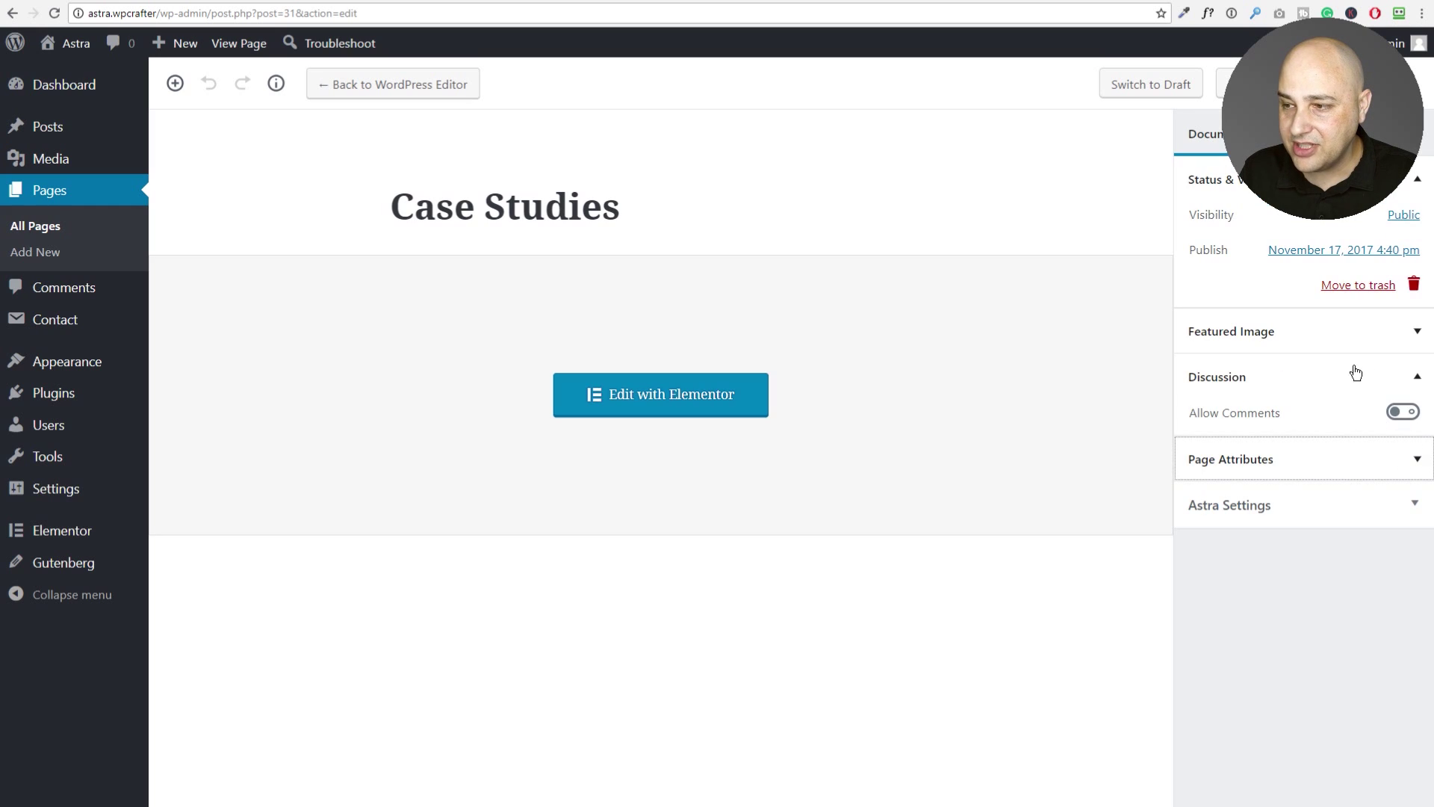
{"action": "left_click", "coordinate": [1417, 379]}
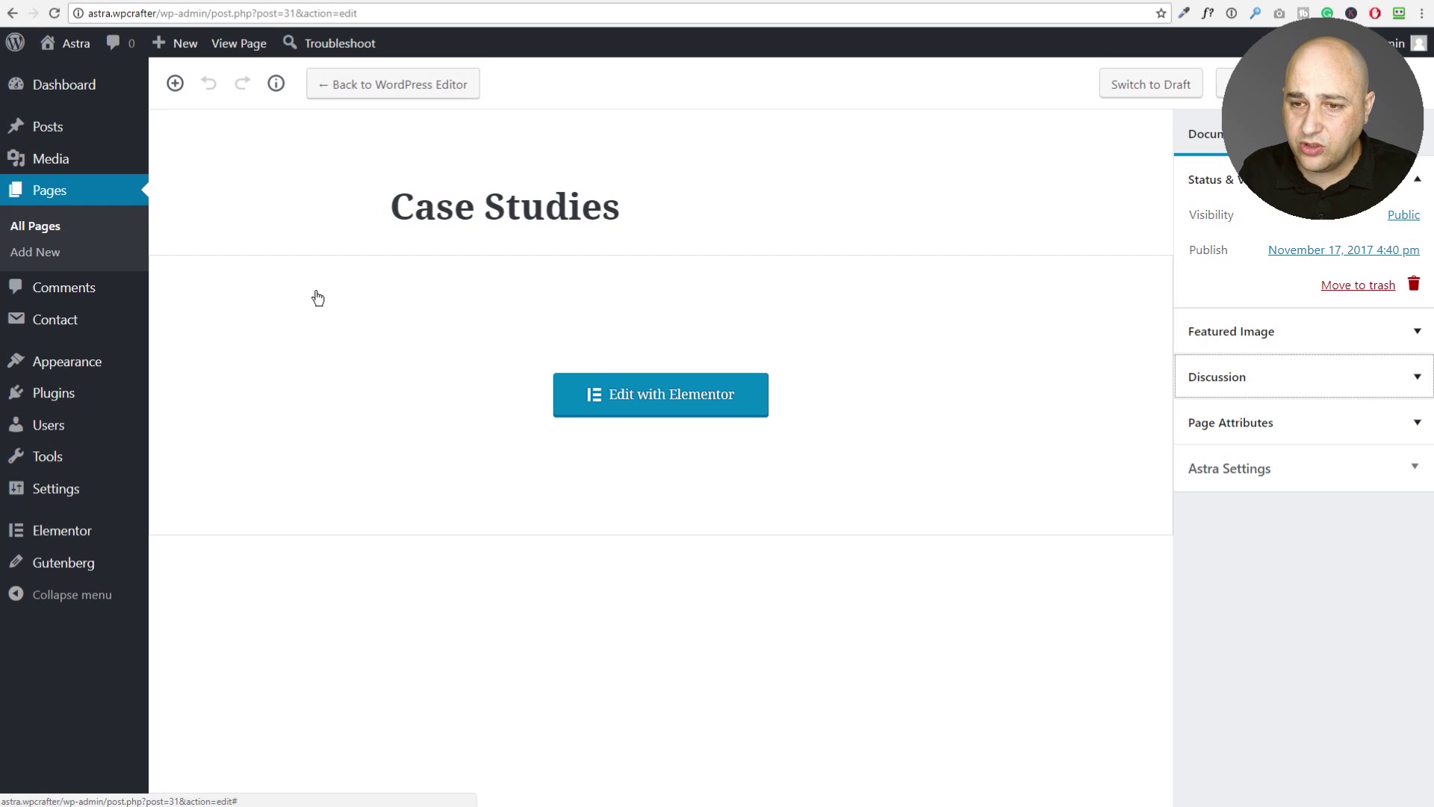
{"action": "left_click", "coordinate": [43, 227]}
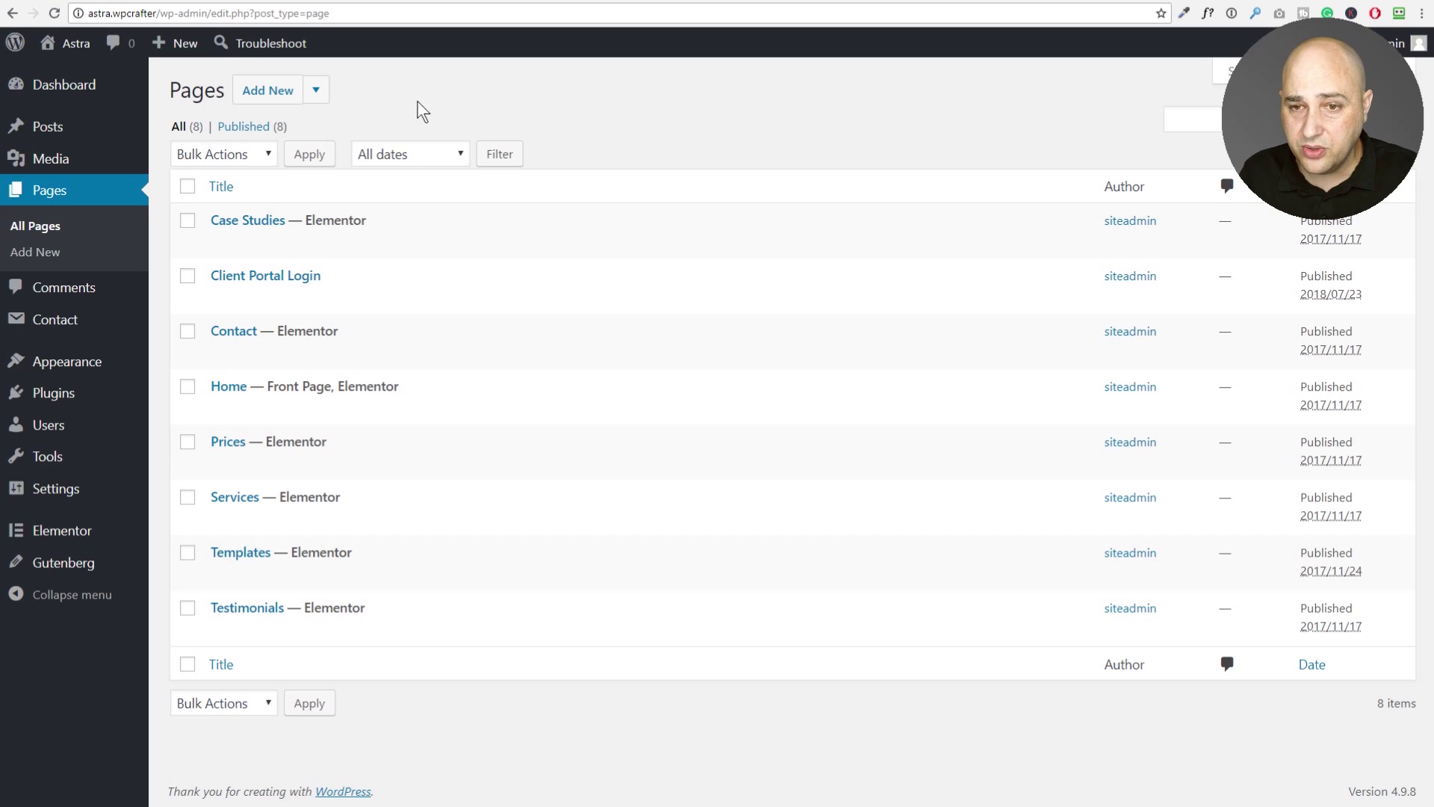
- Create a new page with Gutenberg from the Add New choices and begin editing it
{"action": "left_click", "coordinate": [316, 90]}
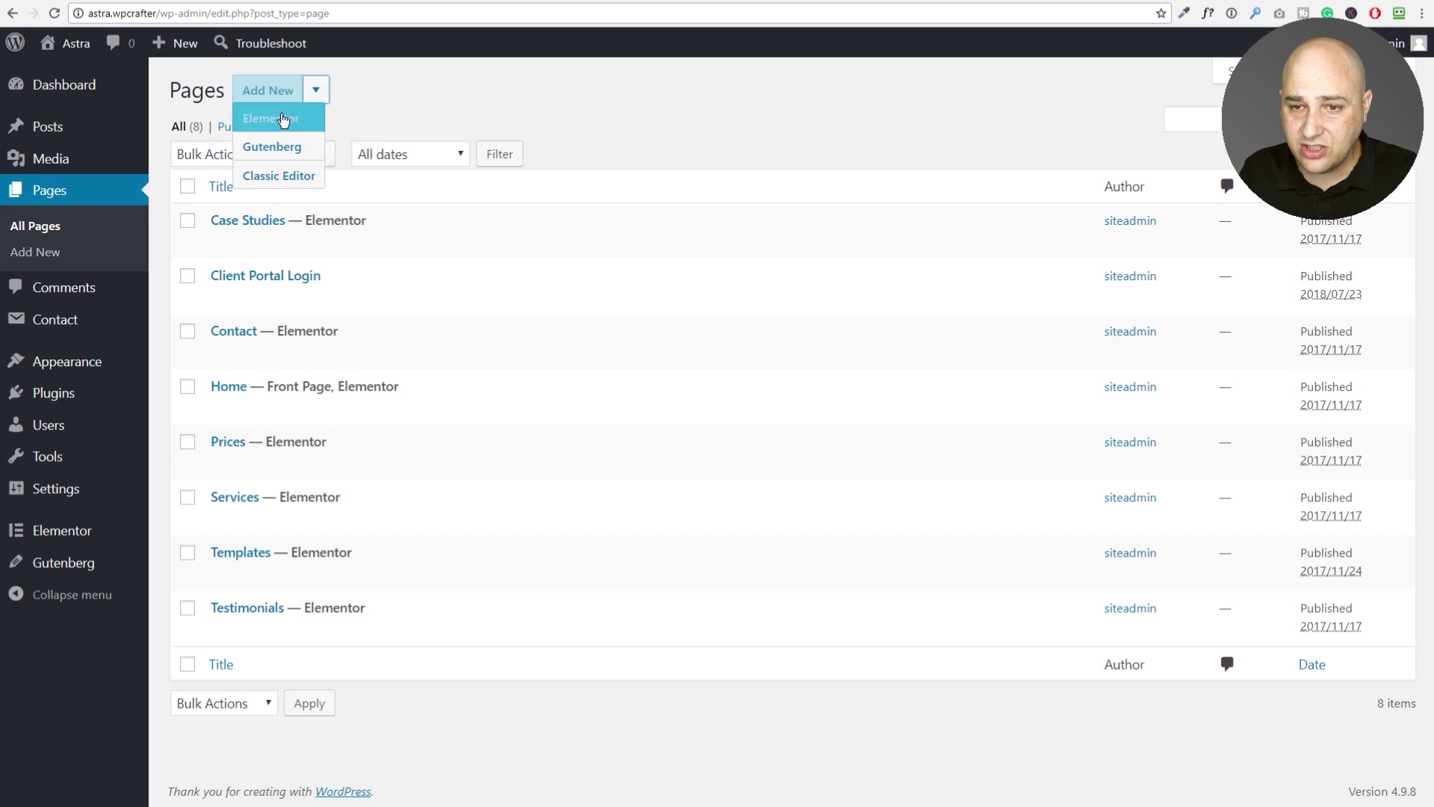
{"action": "left_click", "coordinate": [272, 145]}
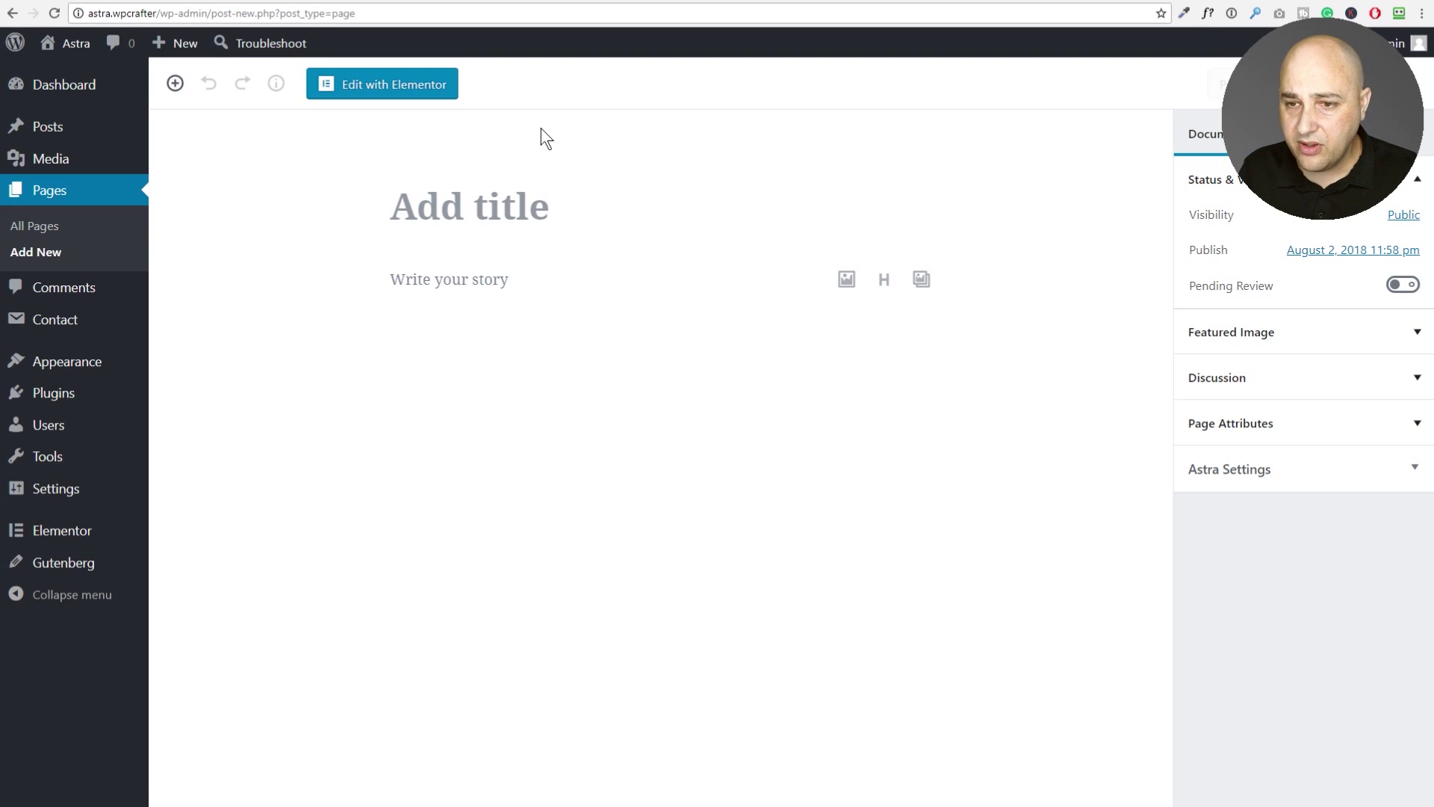
{"action": "left_click", "coordinate": [416, 206]}
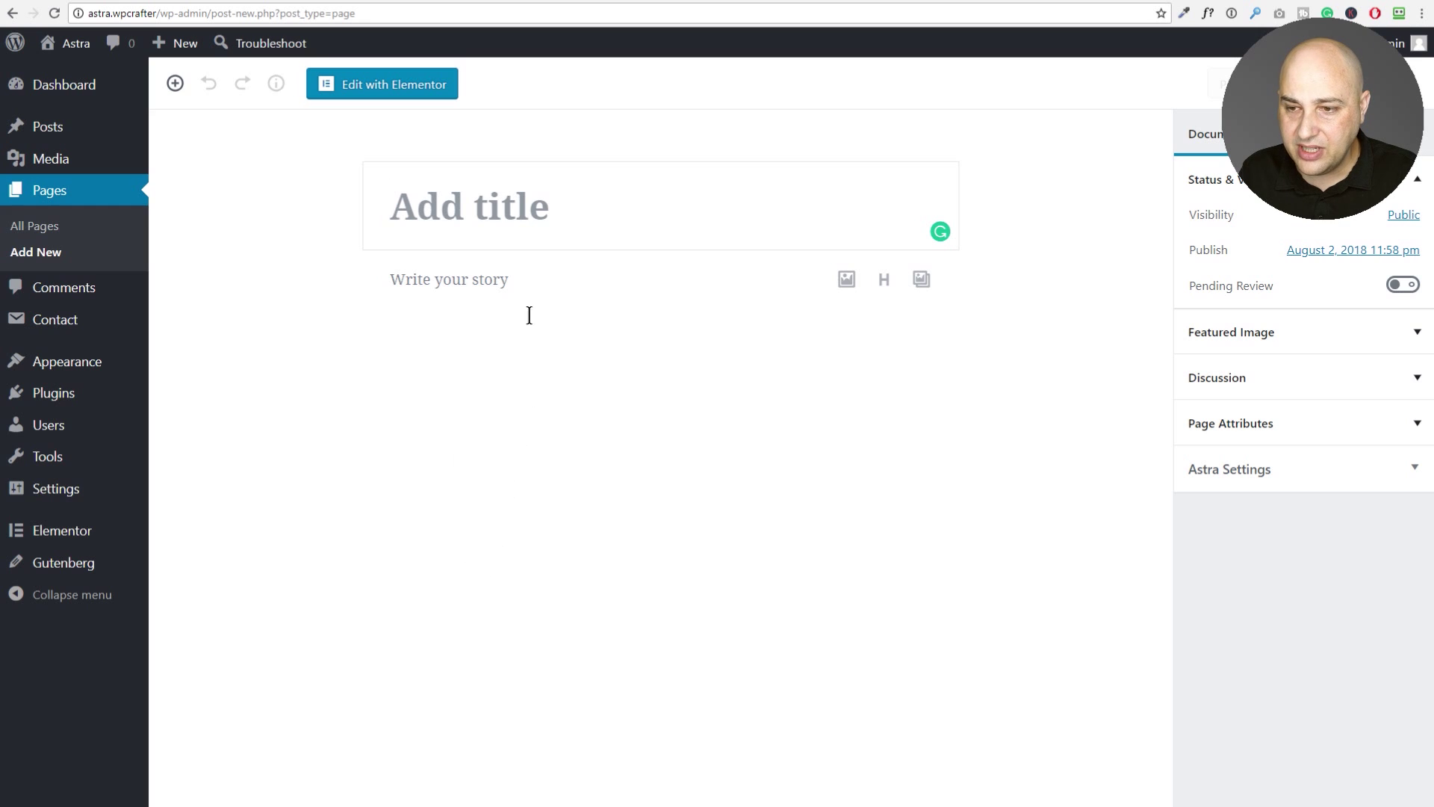
{"action": "left_click", "coordinate": [348, 281]}
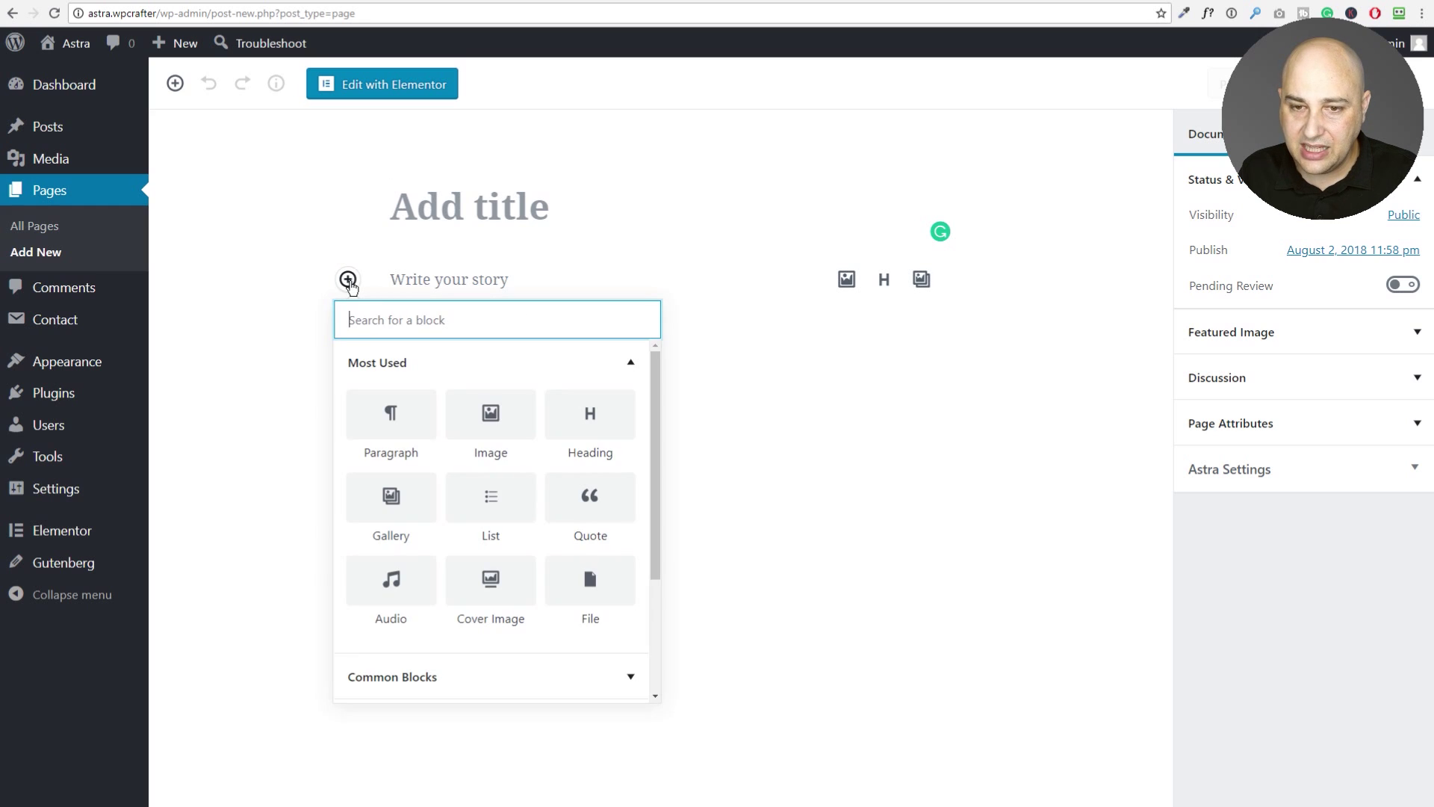
{"action": "scroll", "coordinate": [489, 454], "scroll_direction": "down", "scroll_amount": 2}
{"action": "scroll", "coordinate": [490, 469], "scroll_direction": "down", "scroll_amount": 1}
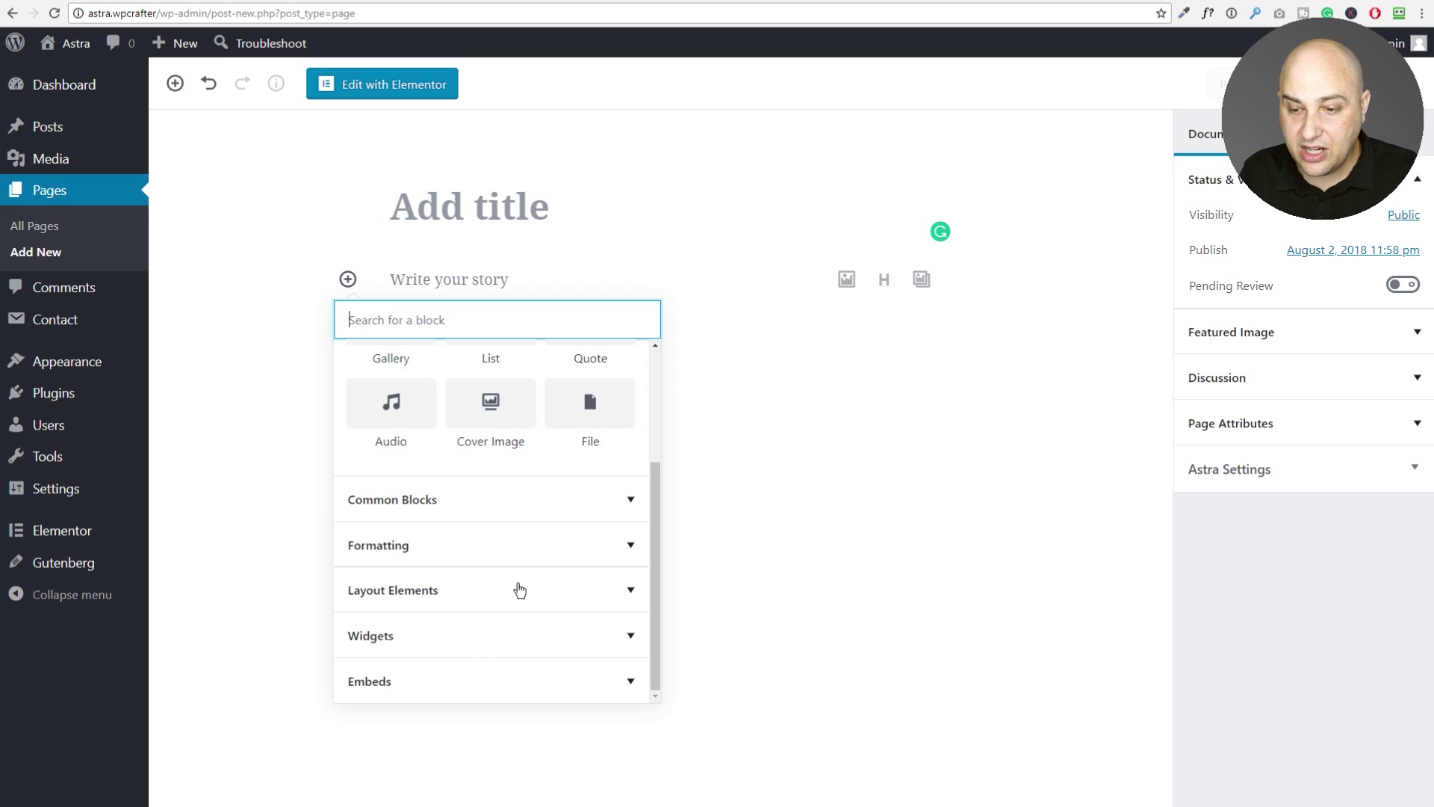
{"action": "scroll", "coordinate": [525, 585], "scroll_direction": "up", "scroll_amount": 1}
{"action": "scroll", "coordinate": [526, 584], "scroll_direction": "up", "scroll_amount": 2}
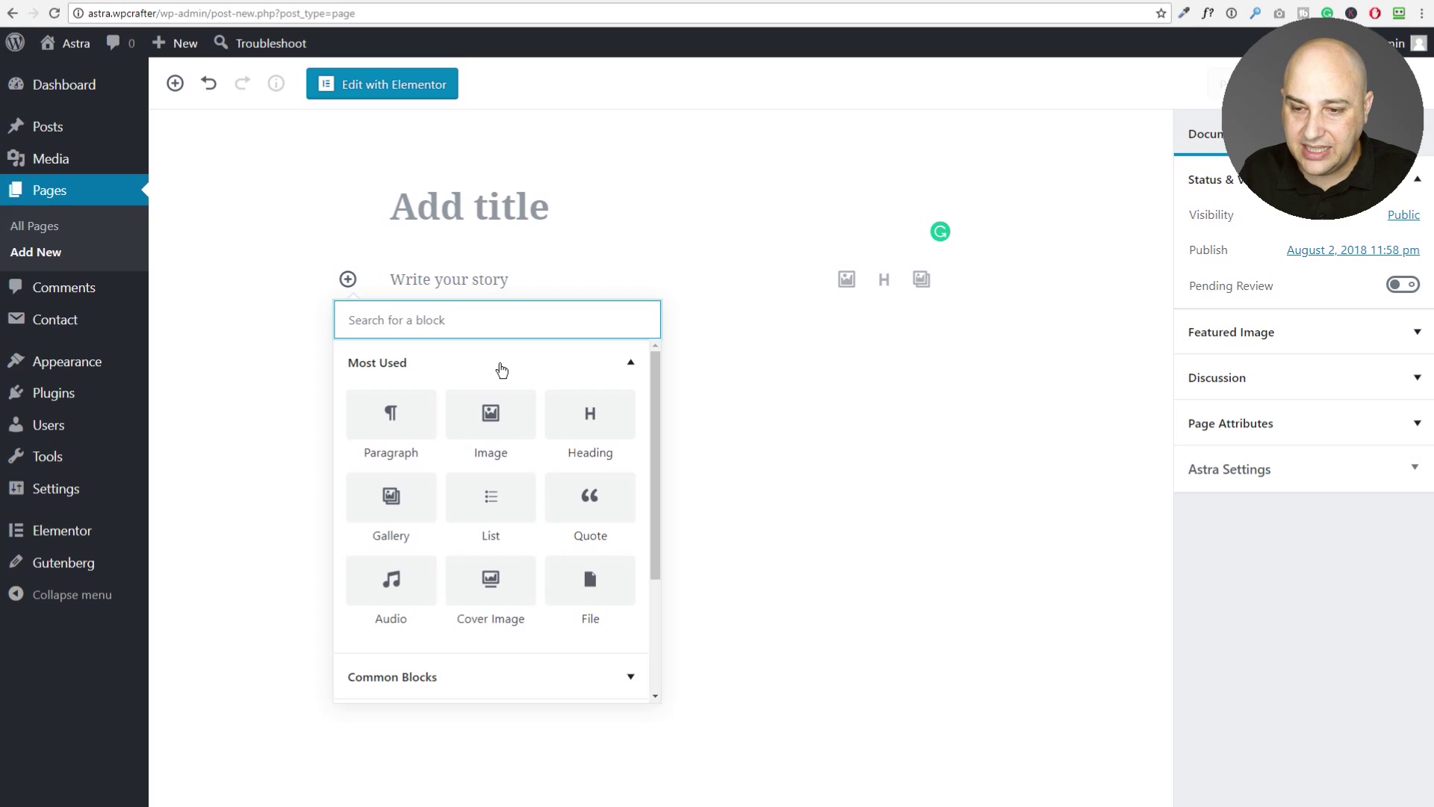
- Insert a Paragraph block from the block inserter into the page body
{"action": "left_click", "coordinate": [864, 404]}
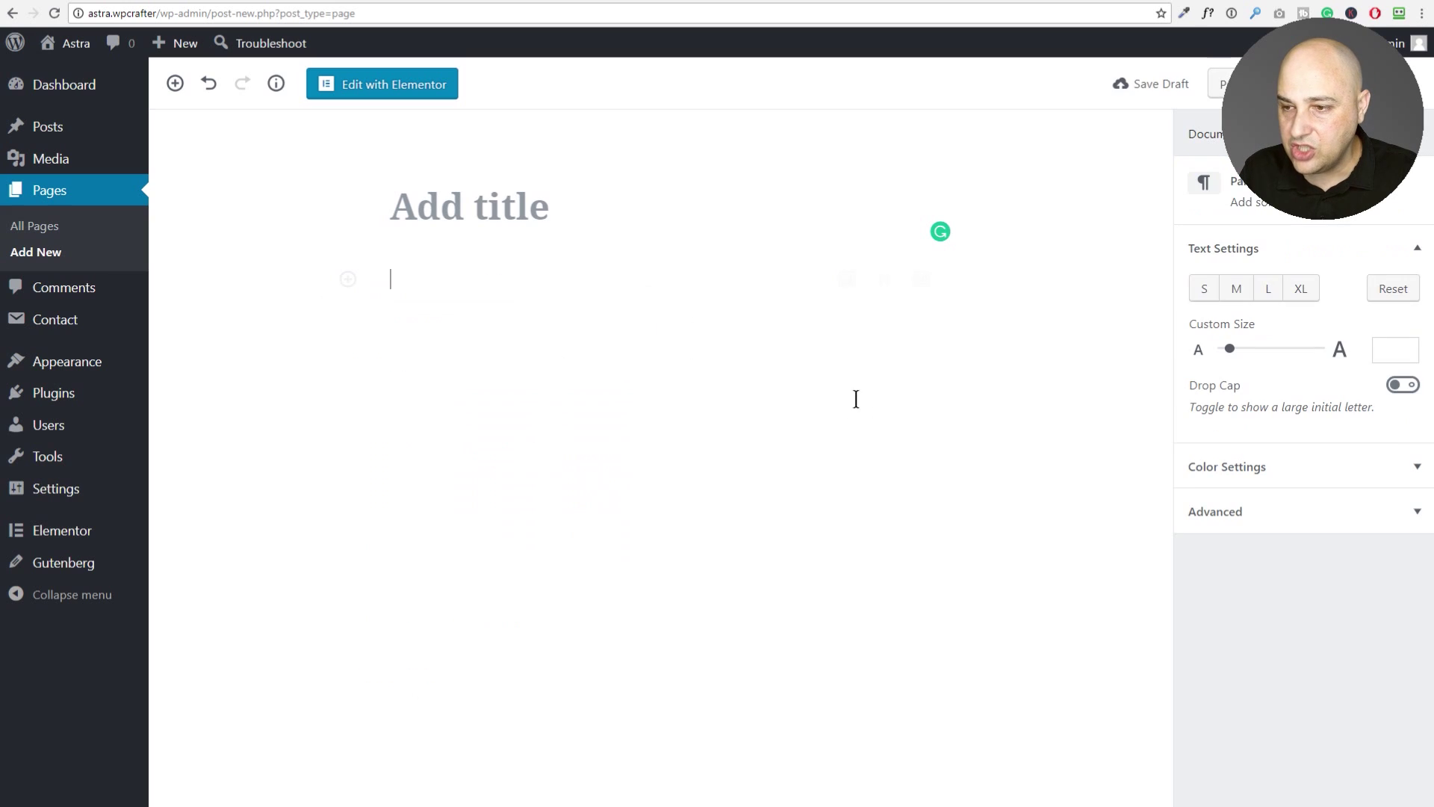